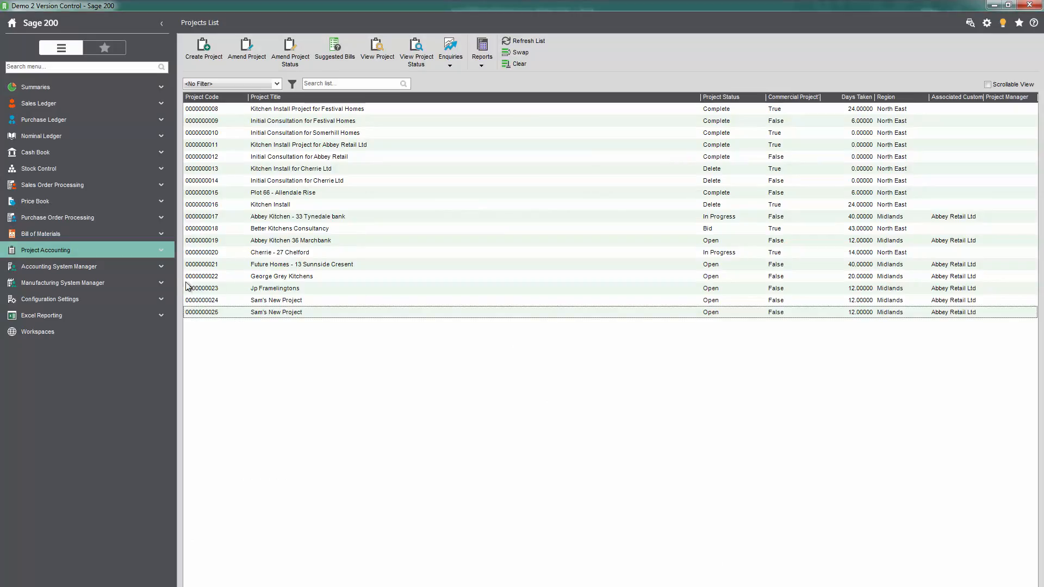
Check the project coding options in the Miscellaneous section of Project Accounting Settings, then cancel without changes.
{"action": "left_click", "coordinate": [161, 250]}
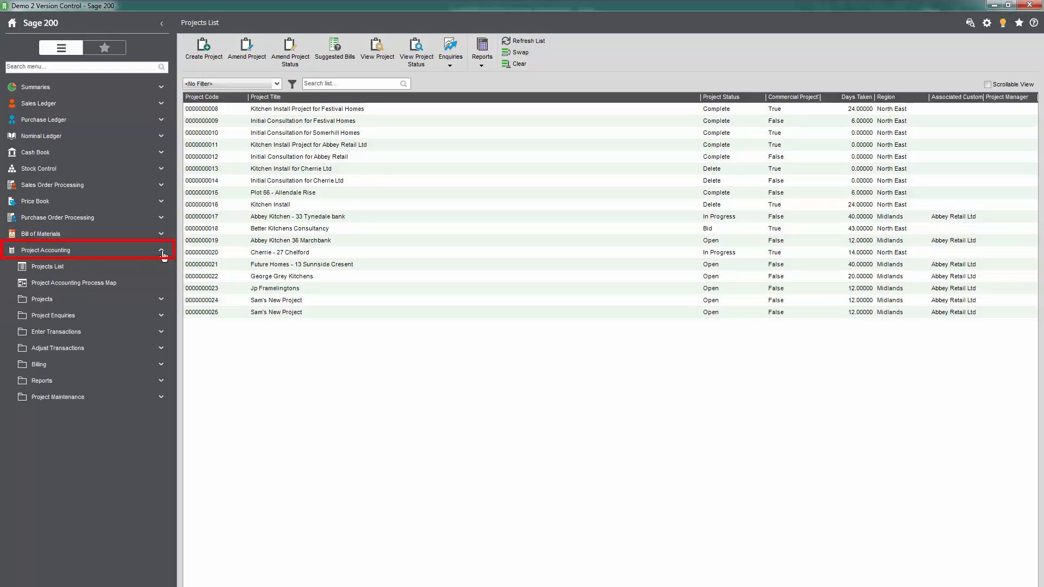
{"action": "left_click", "coordinate": [161, 415]}
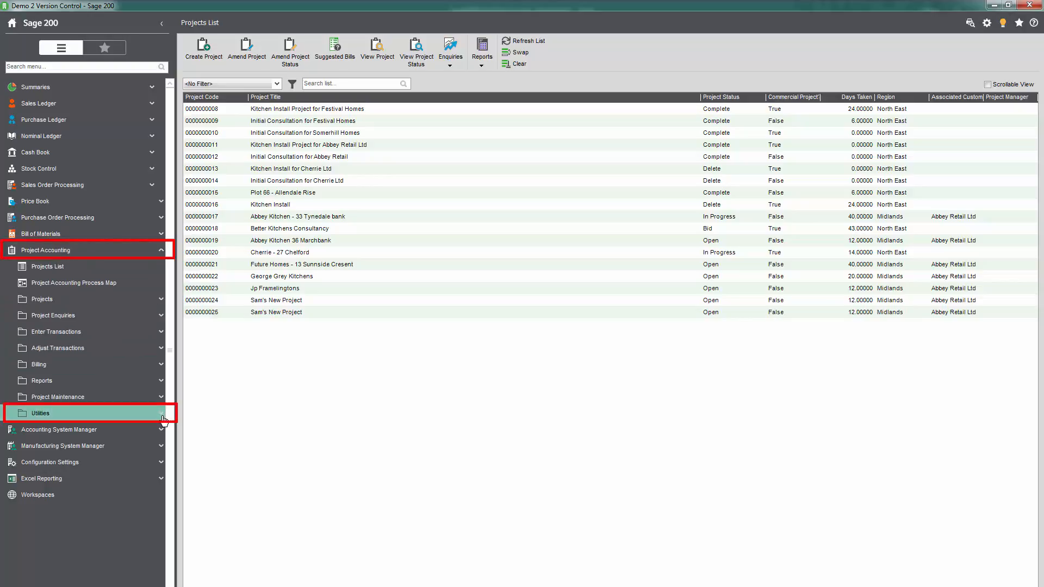
{"action": "left_click", "coordinate": [125, 444]}
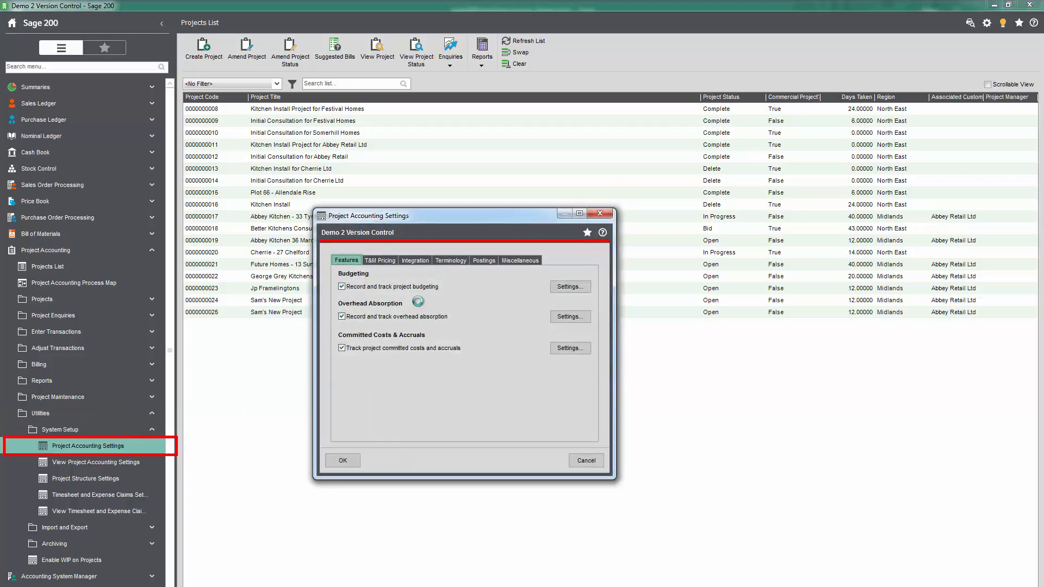
{"action": "left_click", "coordinate": [516, 260]}
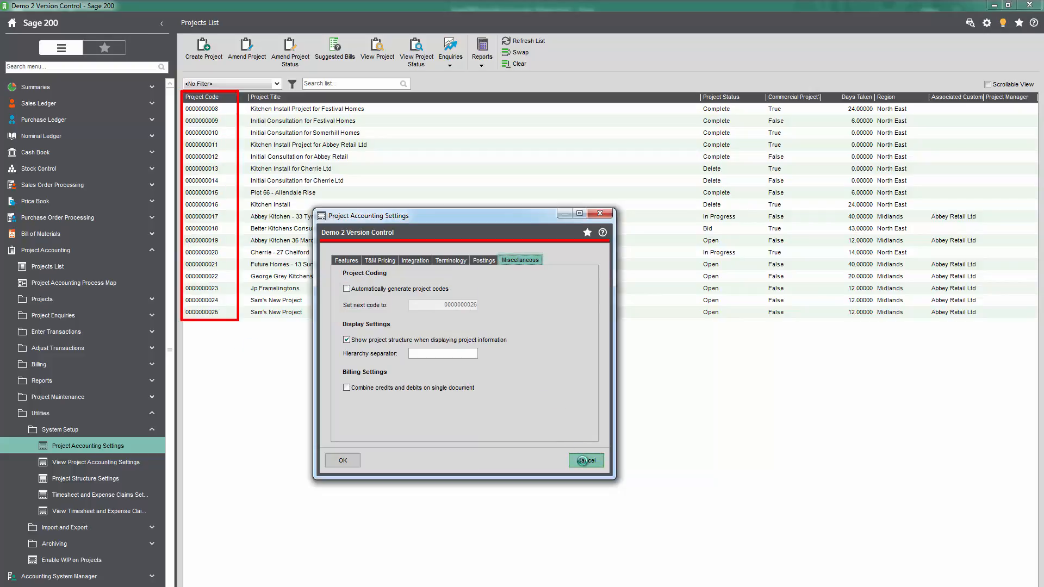
{"action": "left_click", "coordinate": [582, 460]}
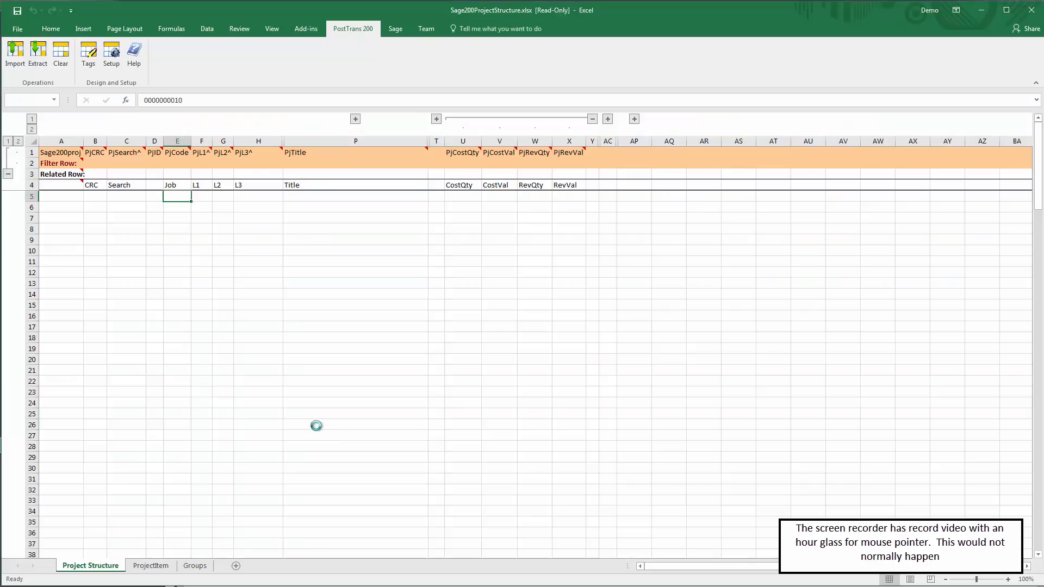
Switch to the Sage200ProjectStructure workbook in Excel and load the Kitchen Fitting Only template by searching for "kit" in Search cell C5.
{"action": "left_click", "coordinate": [184, 239]}
{"action": "key", "text": "alt+Tab"}
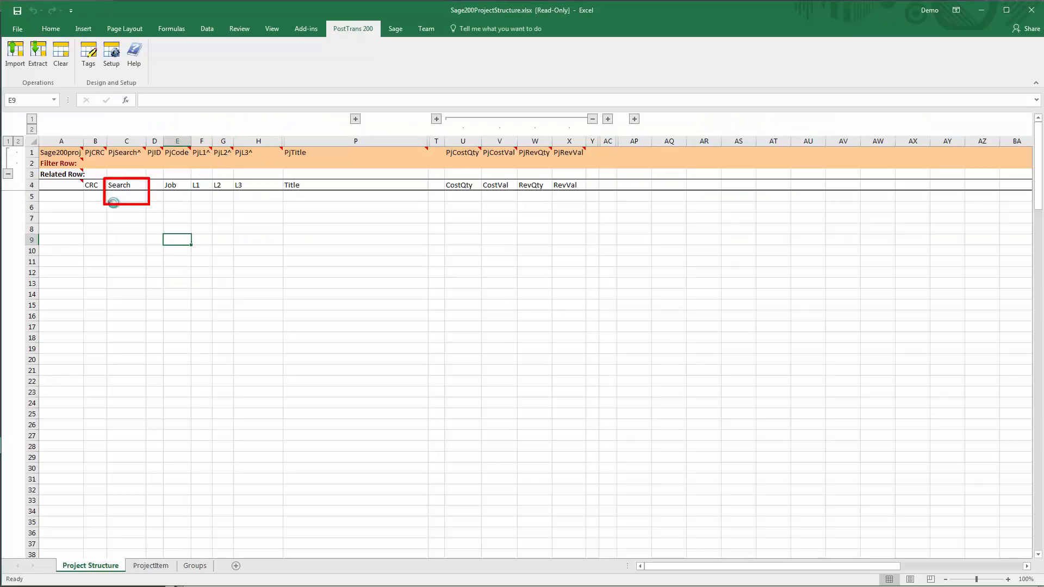
{"action": "left_click", "coordinate": [115, 196]}
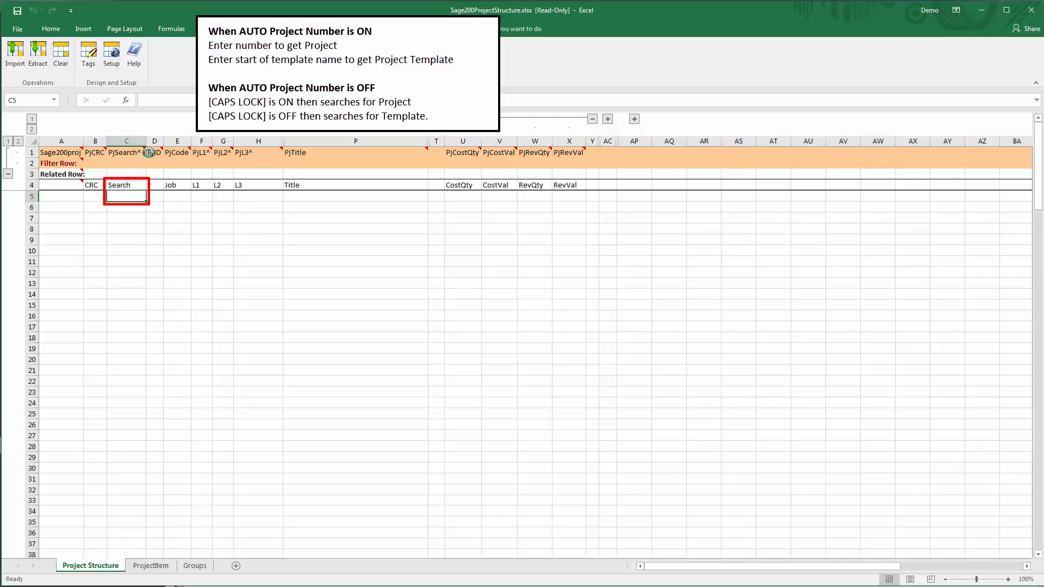
{"action": "mouse_move", "coordinate": [138, 150]}
{"action": "type", "text": "KIT"}
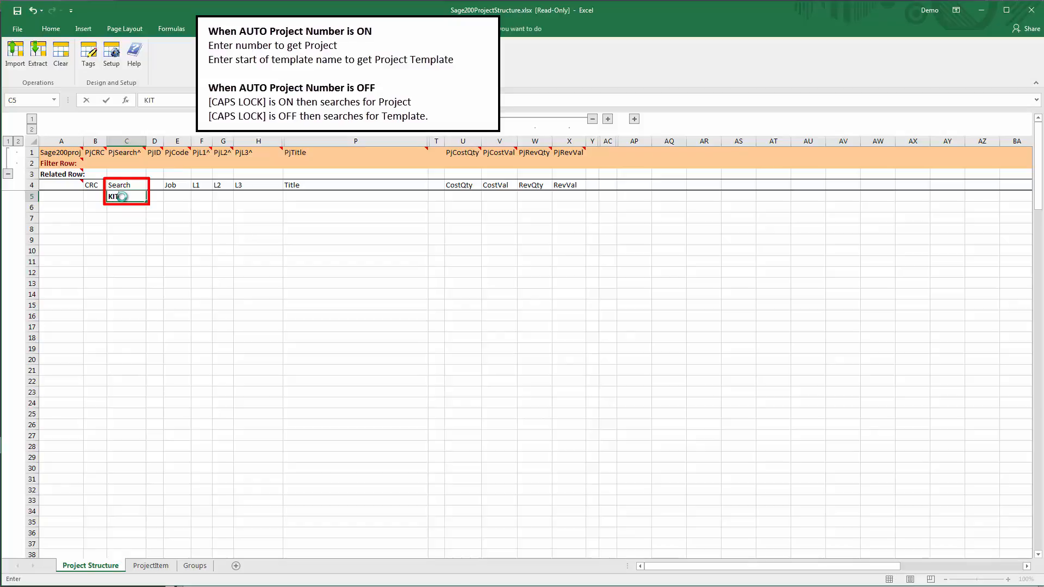
{"action": "key", "text": "BackSpace"}
{"action": "key", "text": "BackSpace"}
{"action": "key", "text": "BackSpace"}
{"action": "type", "text": "kit"}
{"action": "key", "text": "Return"}
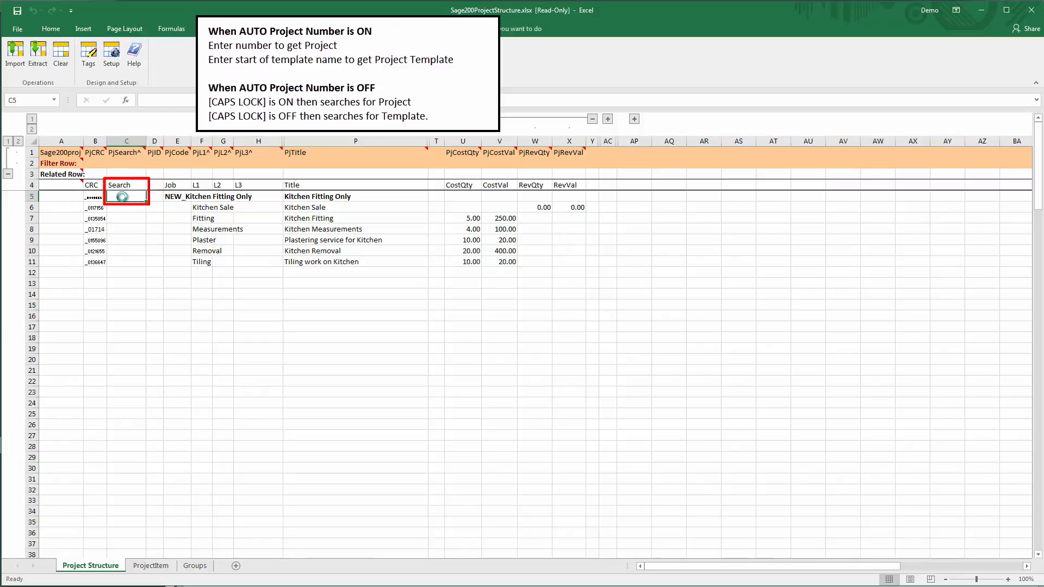
Browse the full template list and the full project list through in-cell searches from C5.
{"action": "key", "text": "Tab"}
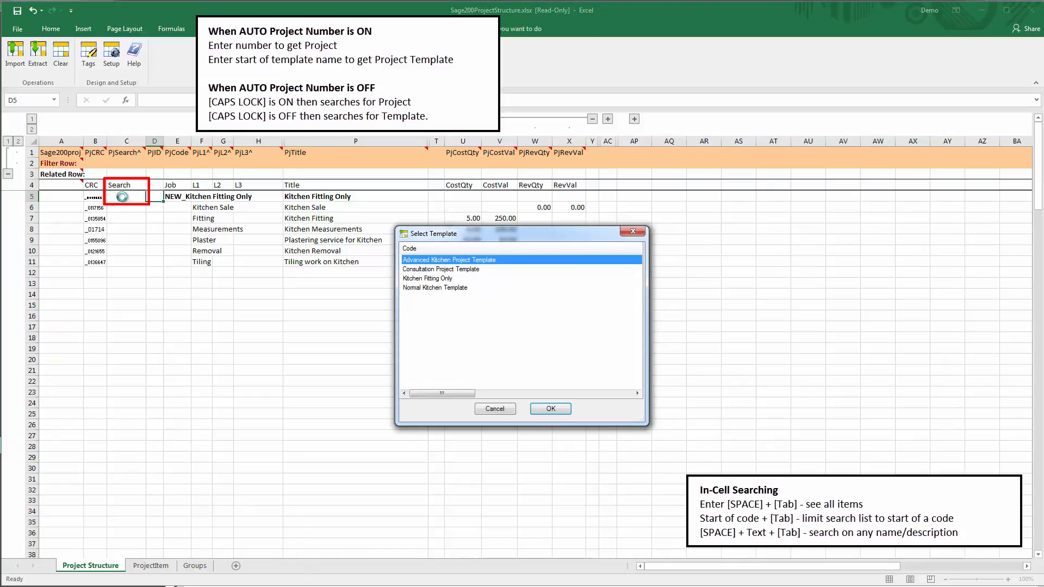
{"action": "left_click", "coordinate": [495, 408]}
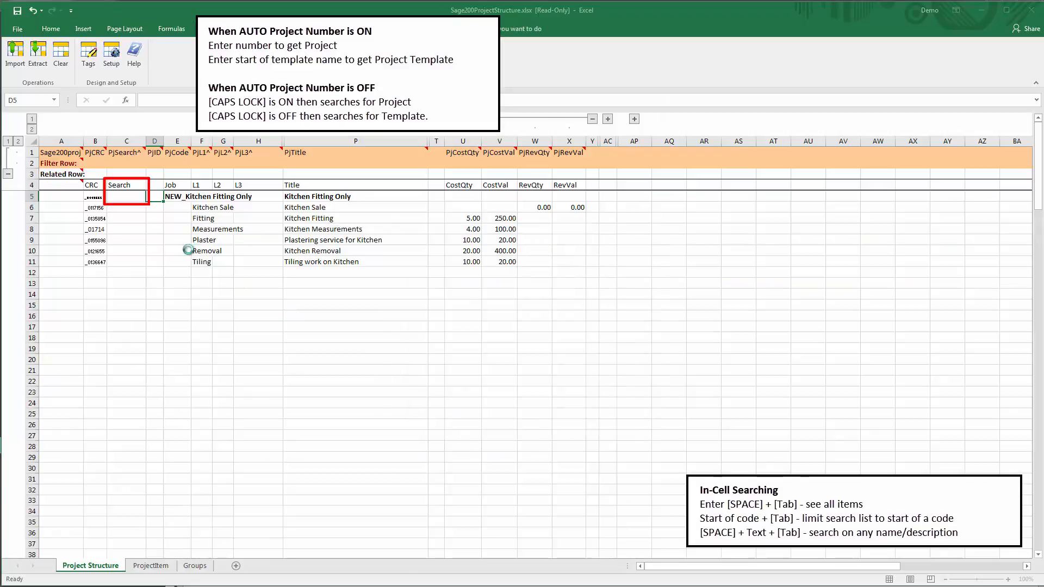
{"action": "left_click", "coordinate": [123, 197]}
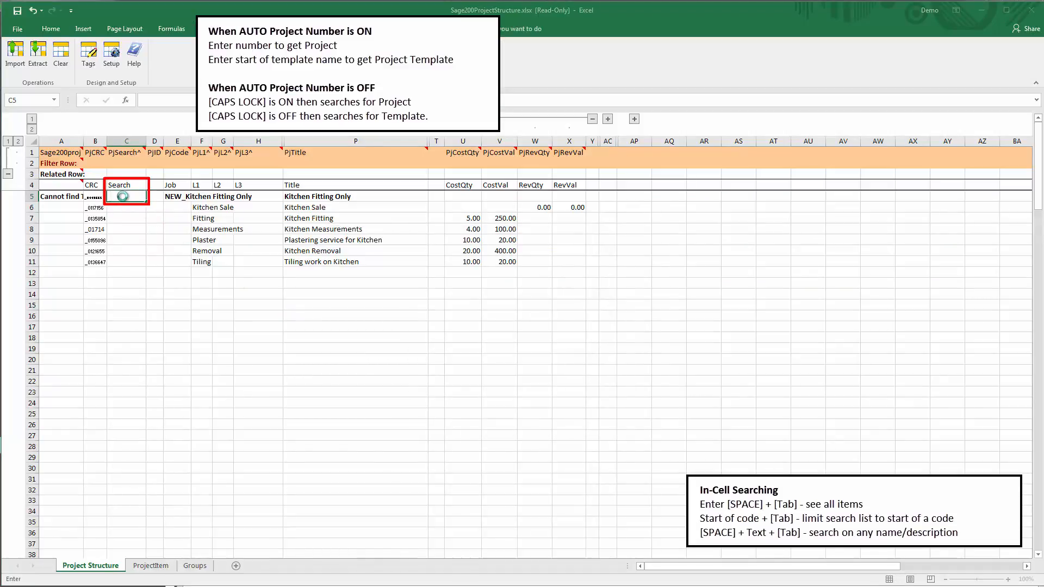
{"action": "key", "text": "Tab"}
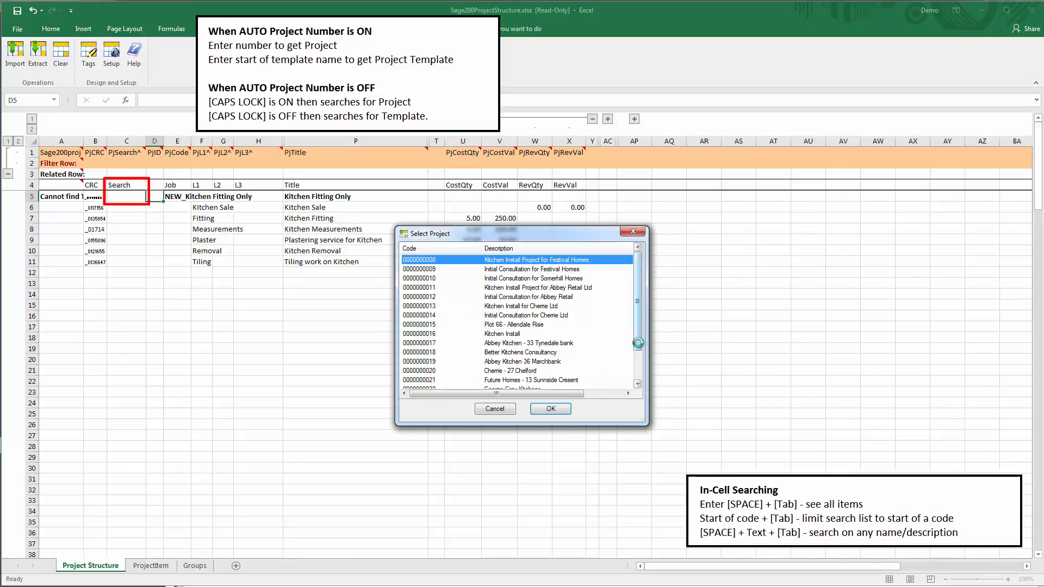
{"action": "scroll", "coordinate": [629, 348], "scroll_direction": "down", "scroll_amount": 1}
{"action": "scroll", "coordinate": [630, 341], "scroll_direction": "down", "scroll_amount": 3}
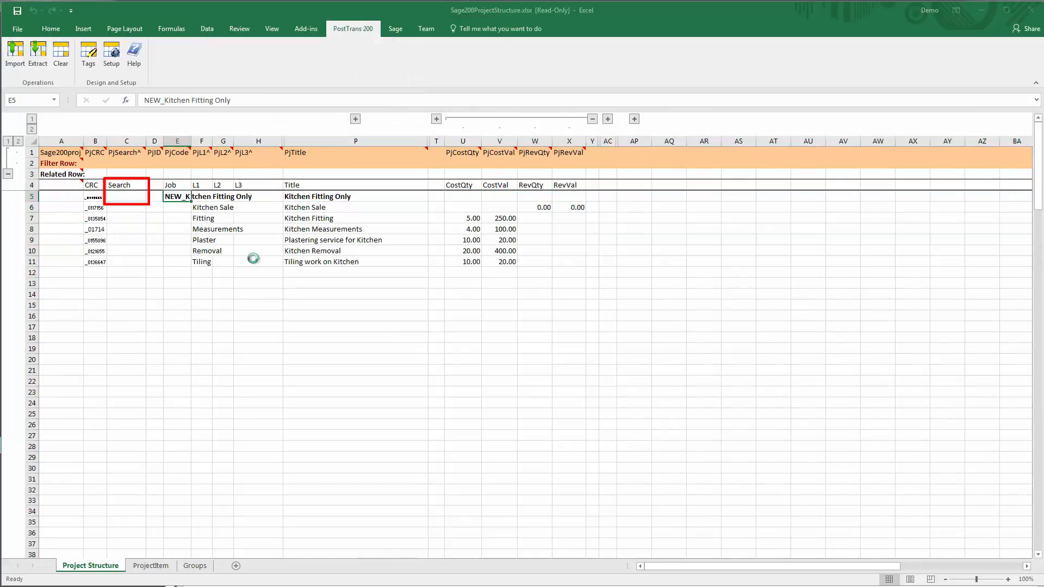
Set the cost quantities to 3 for Measurements, 5 for Plaster and 6 for Removal.
{"action": "left_click", "coordinate": [463, 231]}
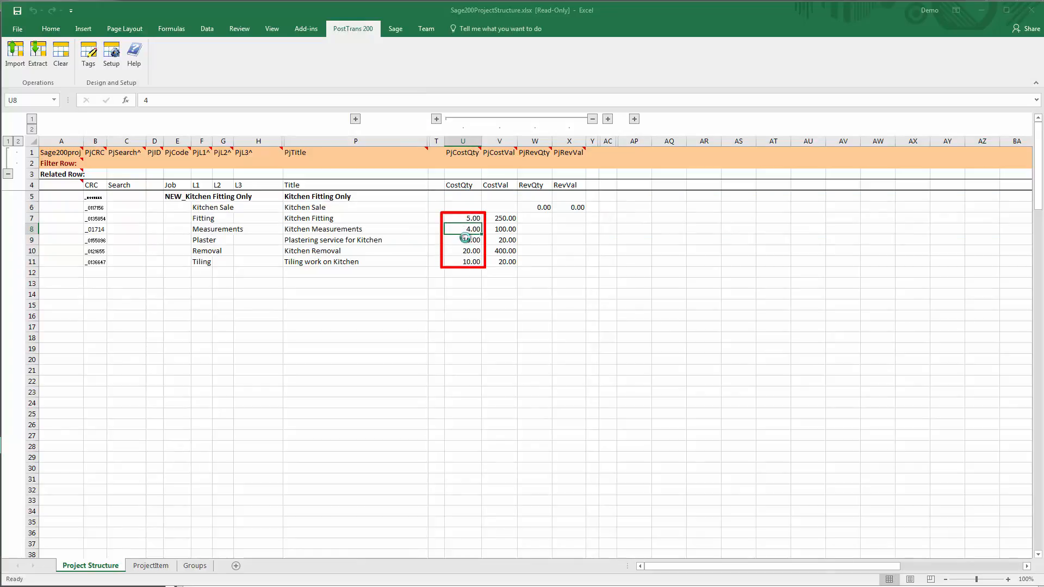
{"action": "type", "text": "3"}
{"action": "left_click", "coordinate": [465, 241]}
{"action": "type", "text": "5"}
{"action": "left_click", "coordinate": [465, 253]}
{"action": "type", "text": "6"}
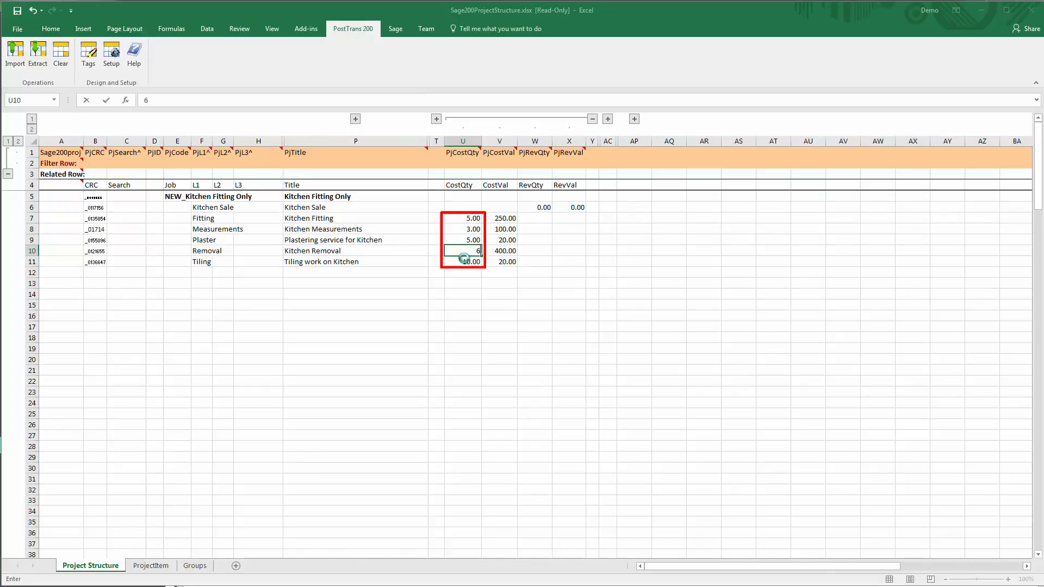
{"action": "key", "text": "Return"}
Change the project title in P5 to "Demo 01".
{"action": "left_click", "coordinate": [317, 197]}
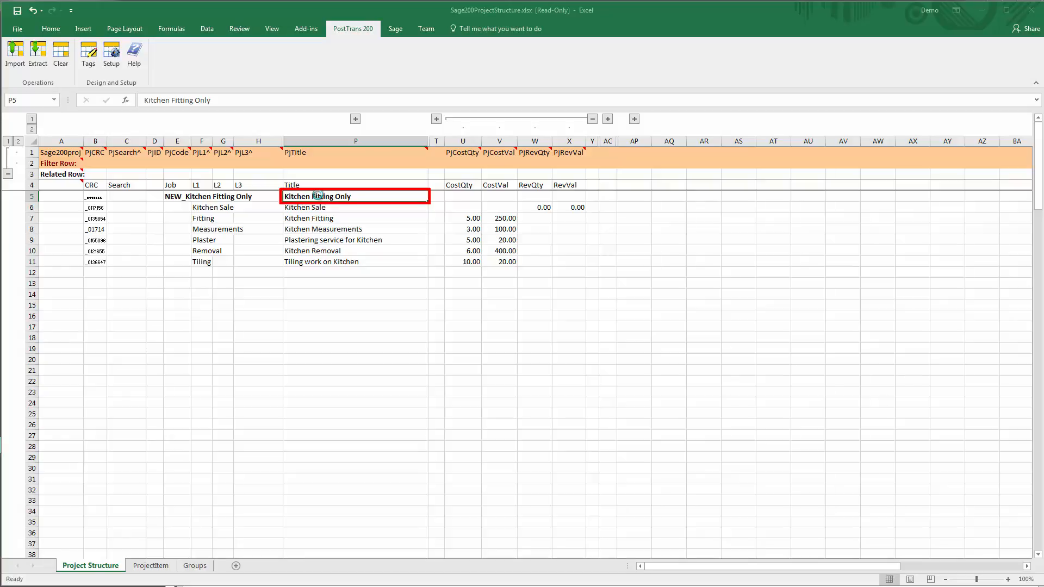
{"action": "type", "text": "Demo 01"}
{"action": "key", "text": "Tab"}
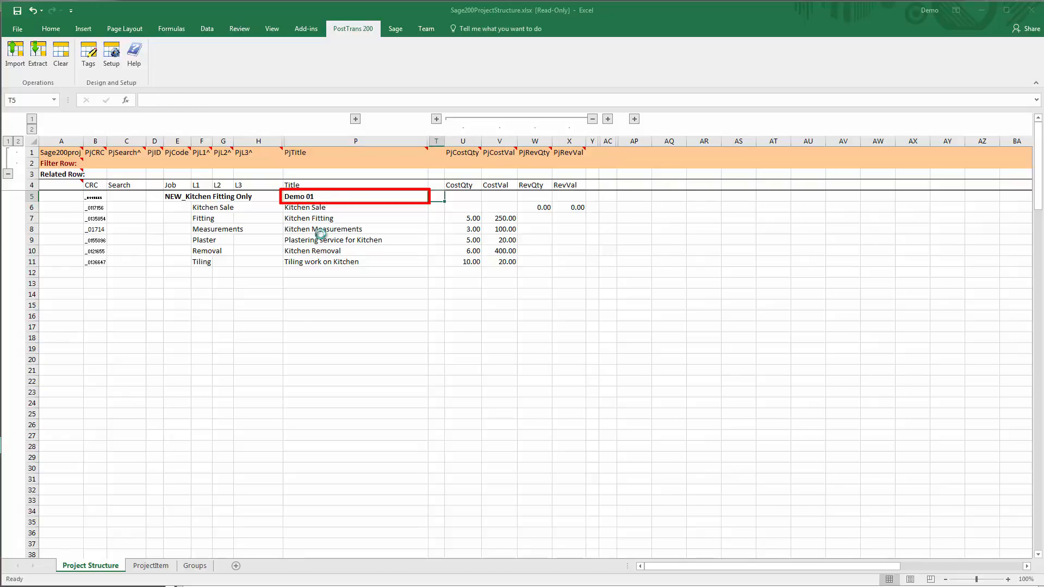
{"action": "left_click", "coordinate": [321, 237]}
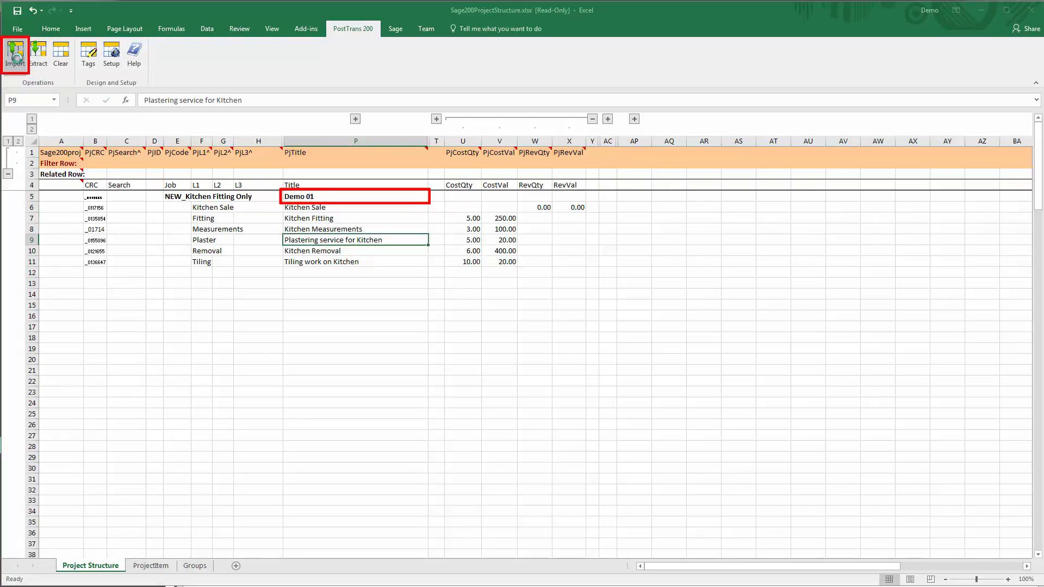
Try to import the project structure into Sage 200 and read the full import message in cell A5.
{"action": "left_click", "coordinate": [16, 57]}
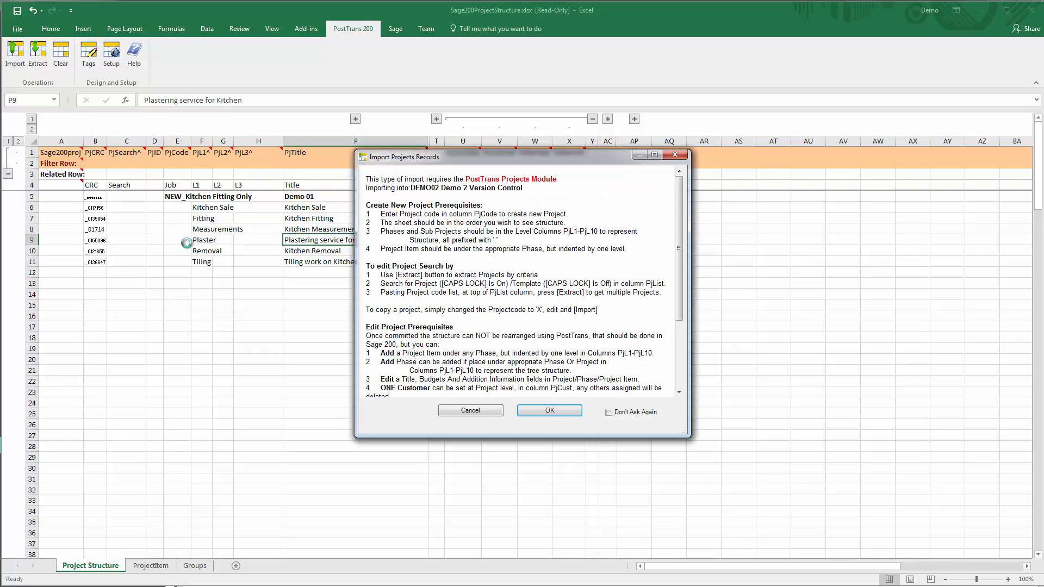
{"action": "left_click", "coordinate": [551, 411]}
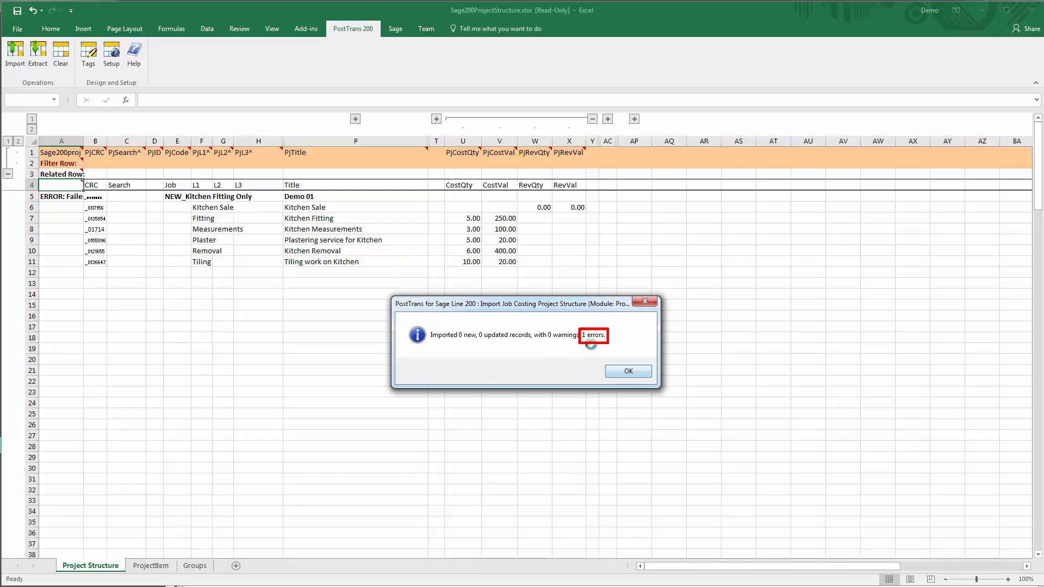
{"action": "left_click", "coordinate": [629, 372]}
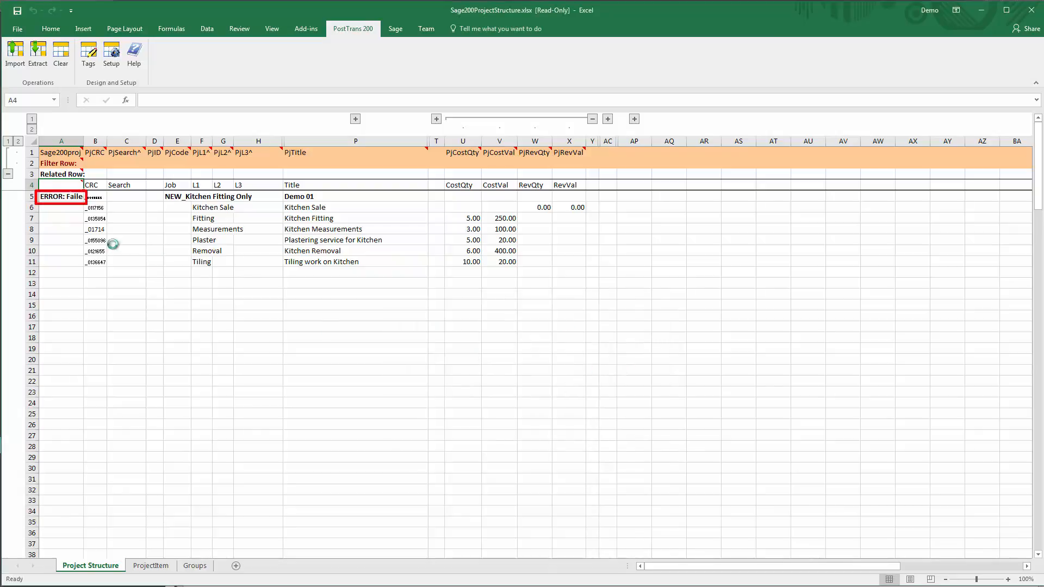
{"action": "left_click", "coordinate": [65, 199]}
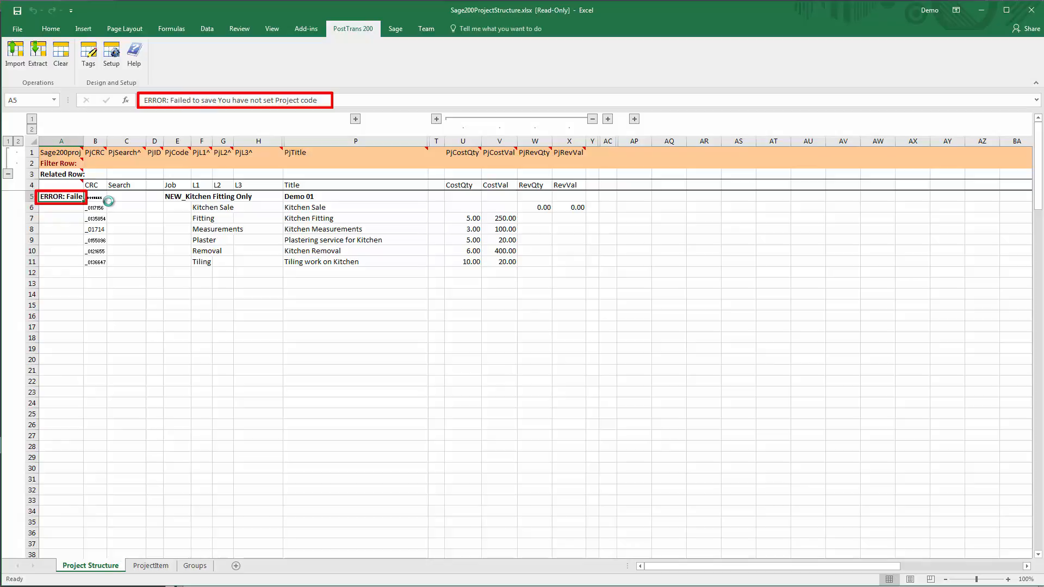
Replace the job code in E5 with the project code SAM01.
{"action": "left_click", "coordinate": [173, 196]}
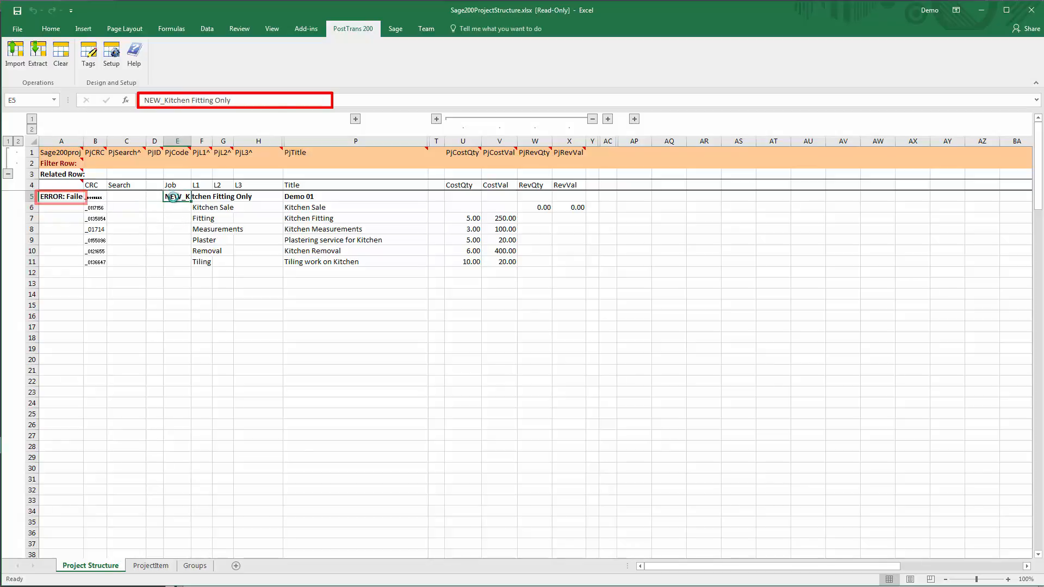
{"action": "type", "text": "SAM)1"}
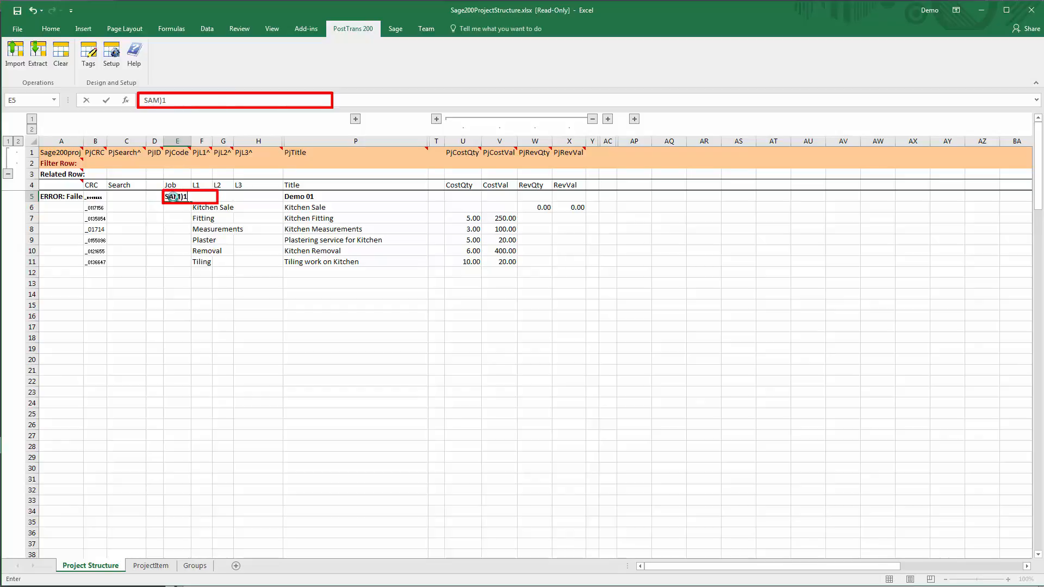
{"action": "key", "text": "Return"}
{"action": "left_click_drag", "start_coordinate": [160, 100], "coordinate": [171, 100]}
{"action": "type", "text": "01"}
{"action": "left_click", "coordinate": [175, 231]}
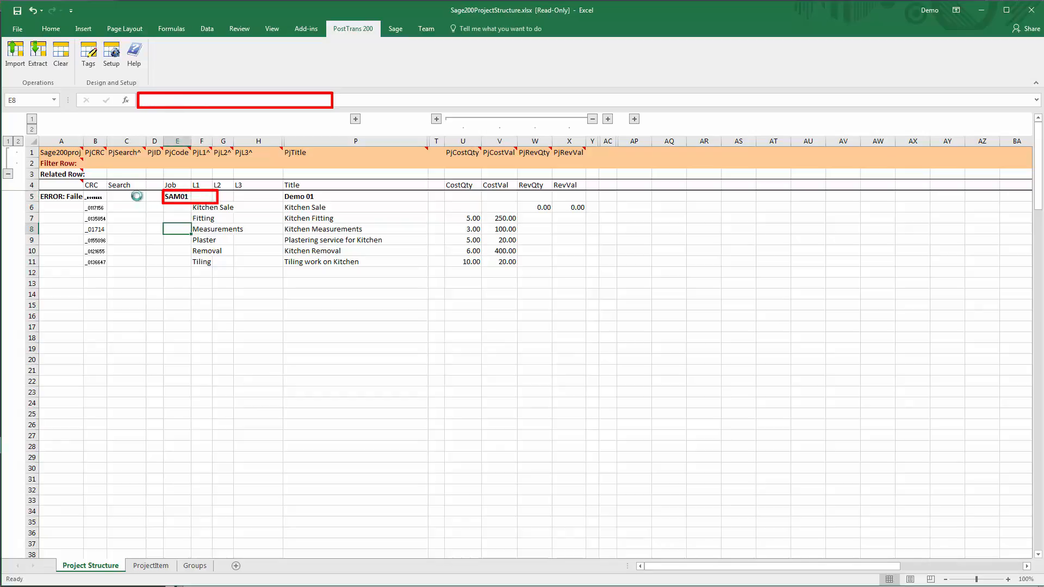
Import the project structure and post the new project SAM01 into Demo 2 Version Control.
{"action": "left_click", "coordinate": [17, 56]}
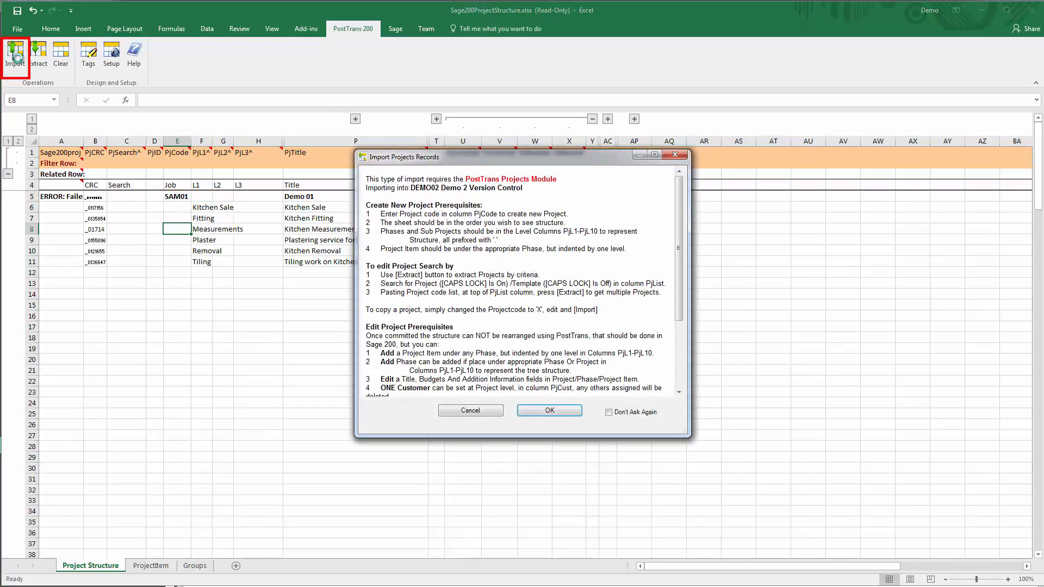
{"action": "left_click", "coordinate": [550, 410]}
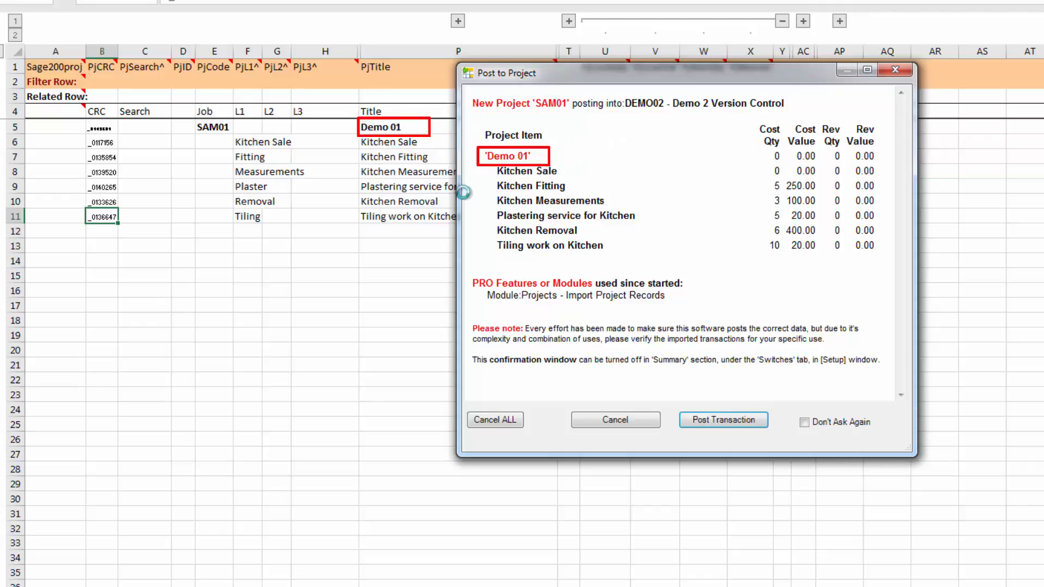
{"action": "mouse_move", "coordinate": [744, 81]}
{"action": "left_mouse_down"}
{"action": "mouse_move", "coordinate": [918, 116]}
{"action": "mouse_move", "coordinate": [954, 103]}
{"action": "left_mouse_up"}
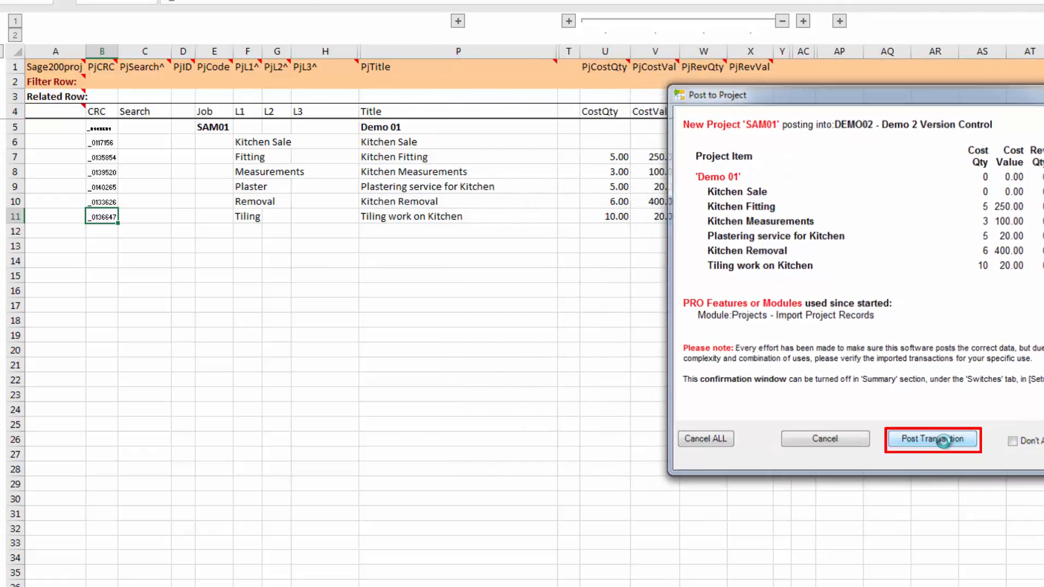
{"action": "left_click", "coordinate": [943, 441]}
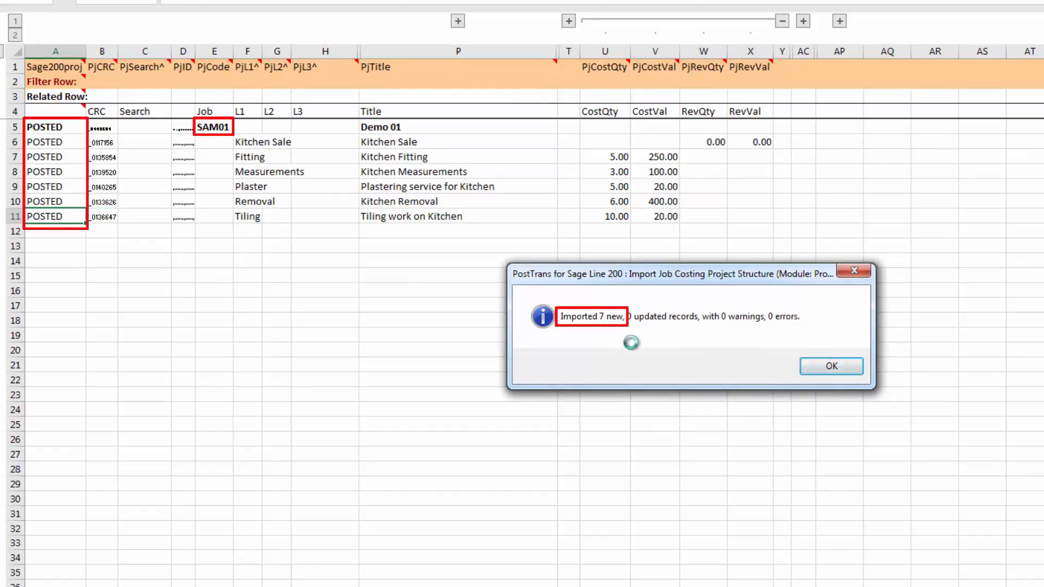
{"action": "left_click", "coordinate": [832, 367]}
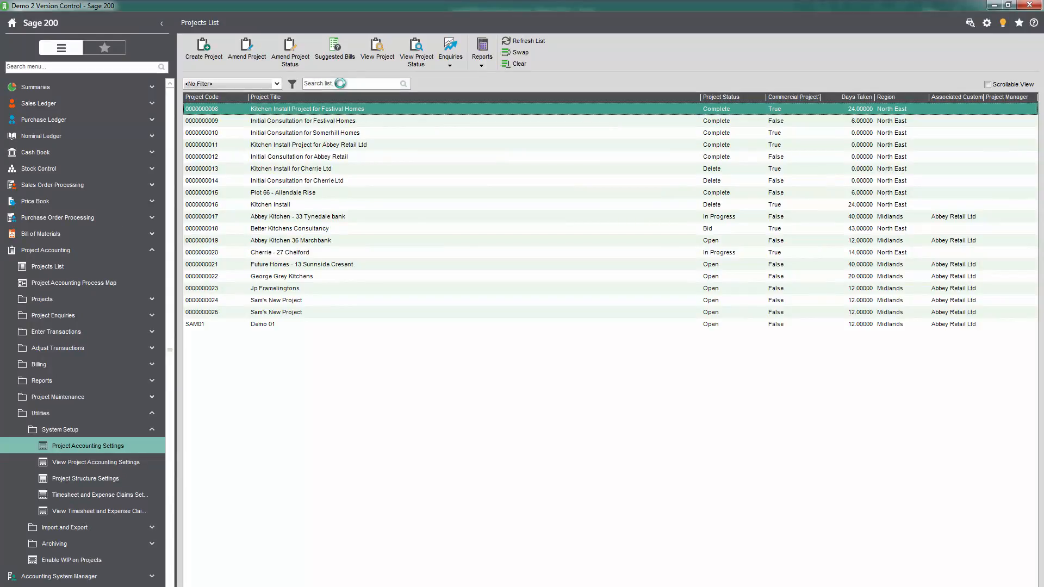
Open project SAM01 for amending in Sage 200 and compare the Measurements and Plaster budget costs with the spreadsheet.
{"action": "left_click", "coordinate": [254, 325]}
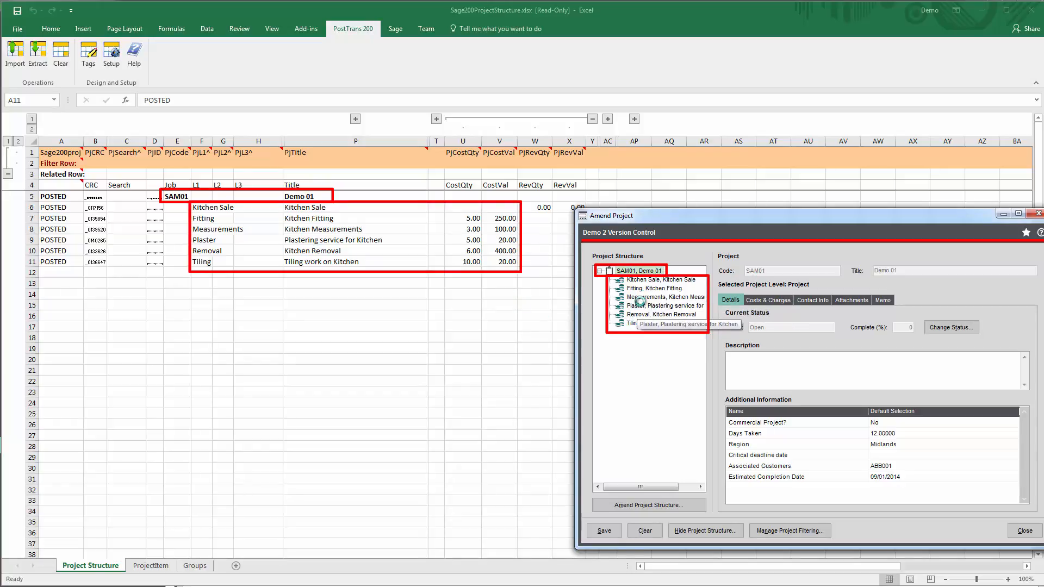
{"action": "left_click", "coordinate": [641, 298]}
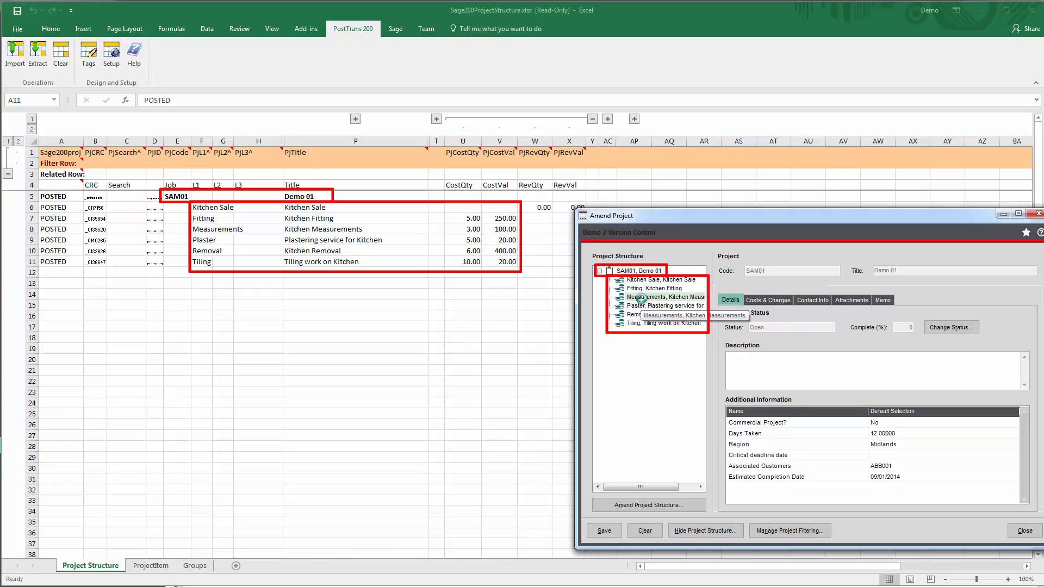
{"action": "left_click", "coordinate": [768, 301]}
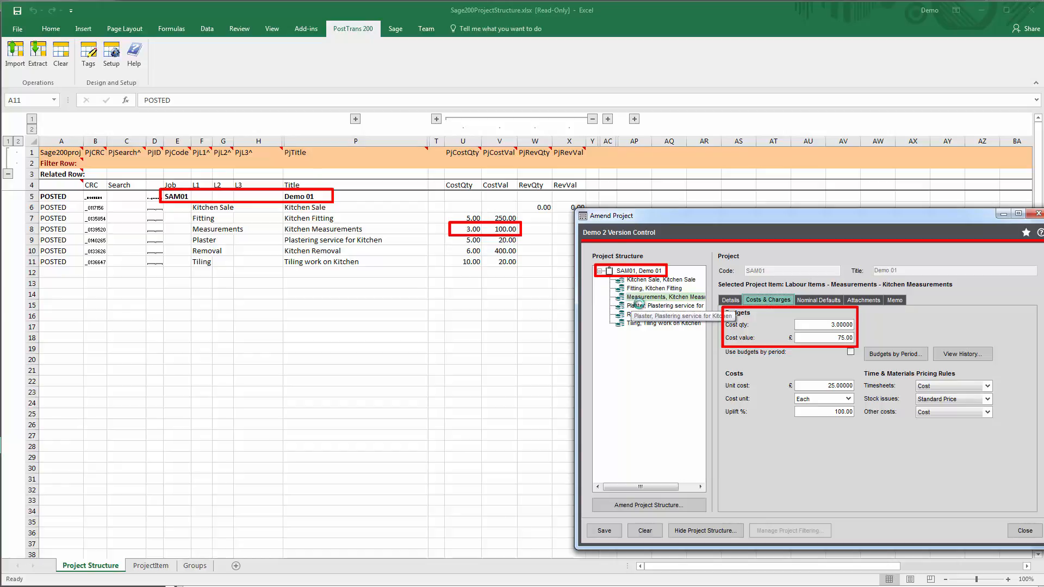
{"action": "left_click", "coordinate": [638, 305]}
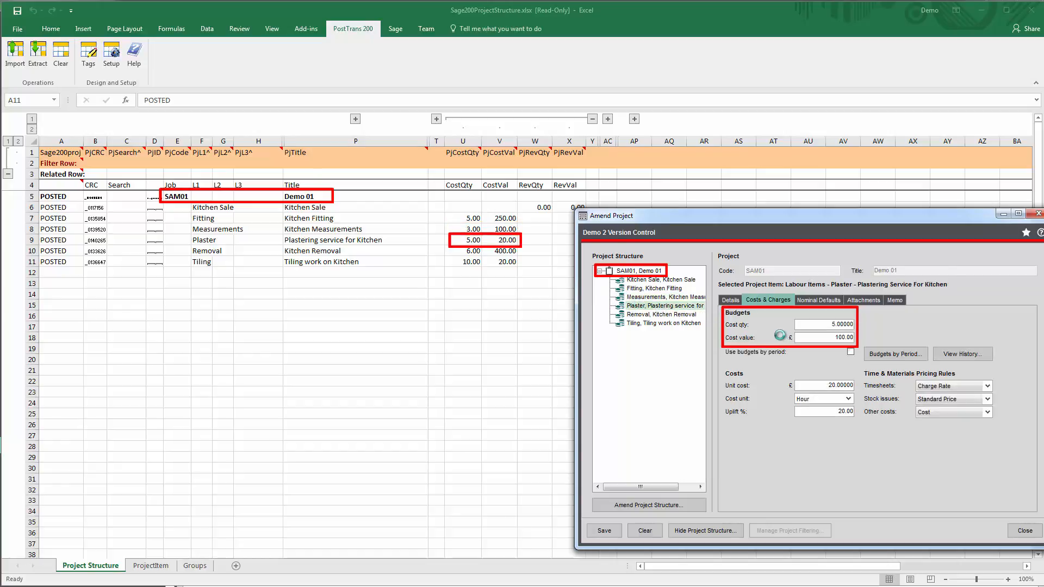